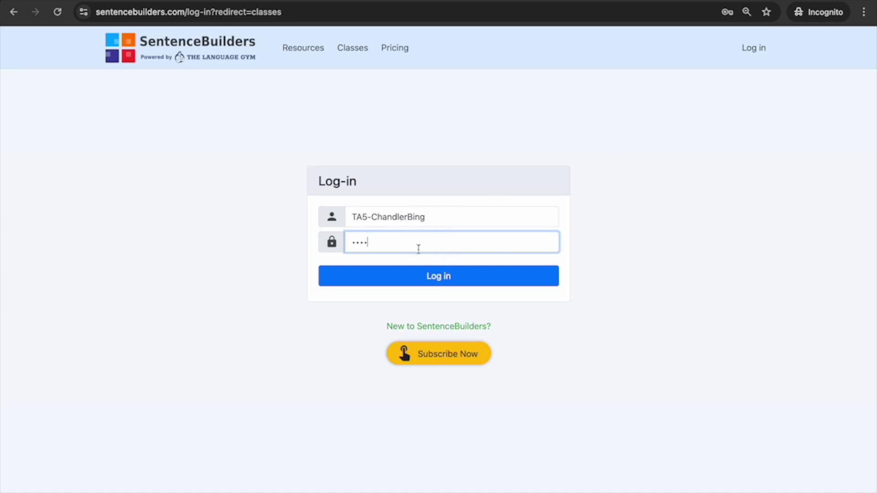
# Log in to the student account and review the activity stats on the profile page.
pyautogui.click(438, 279)
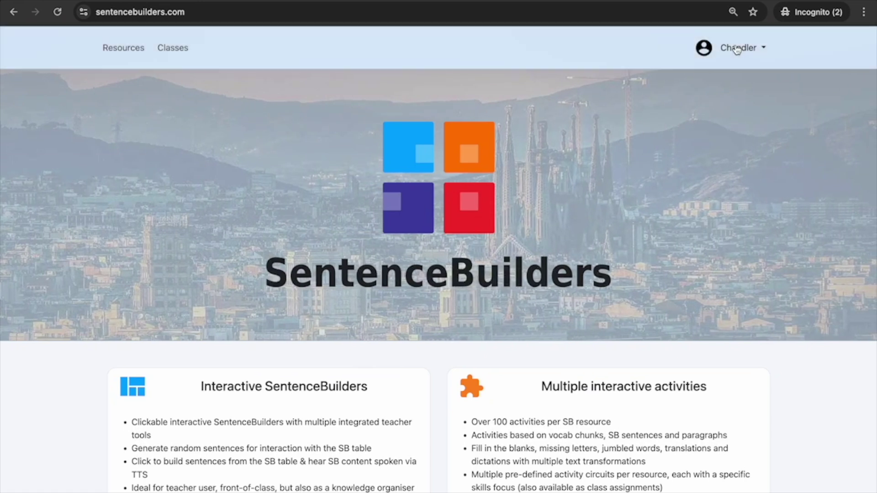
pyautogui.click(764, 49)
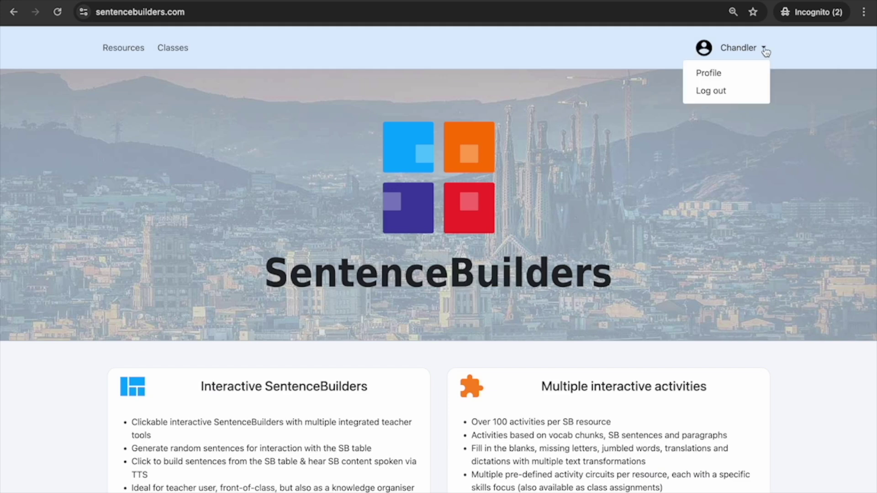
pyautogui.click(719, 74)
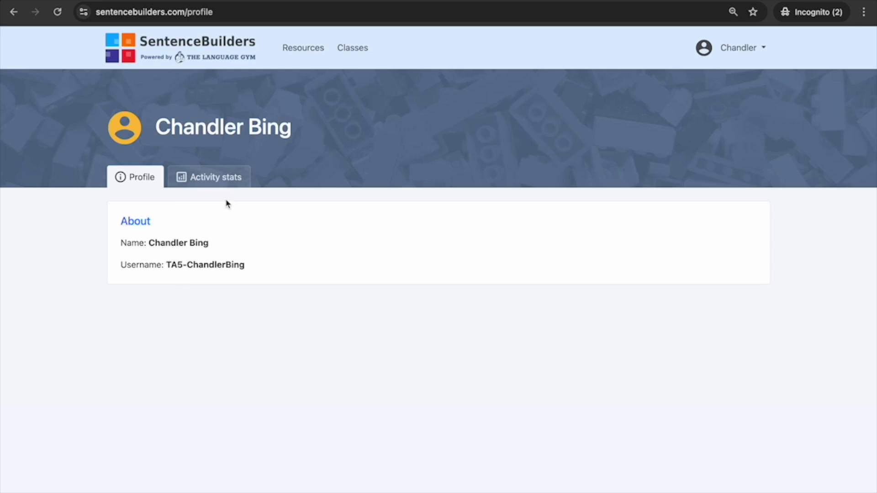
pyautogui.click(211, 182)
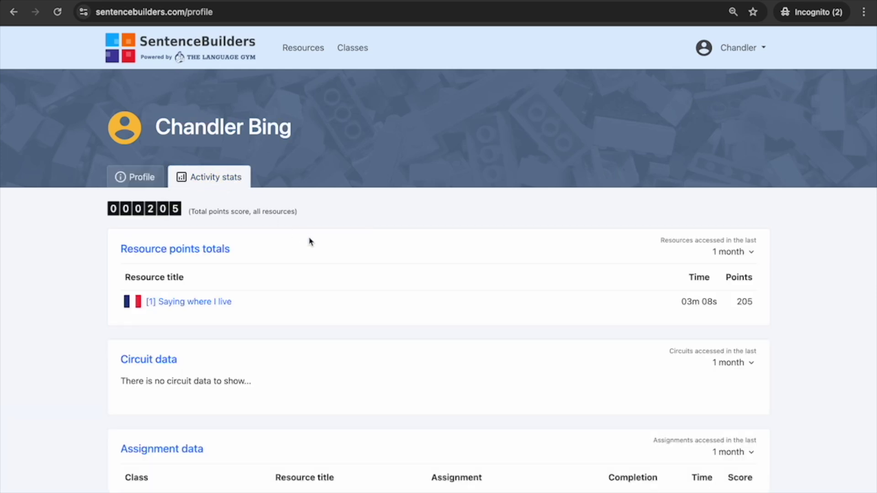
pyautogui.scroll(-3, 307, 241)
pyautogui.scroll(3, 309, 243)
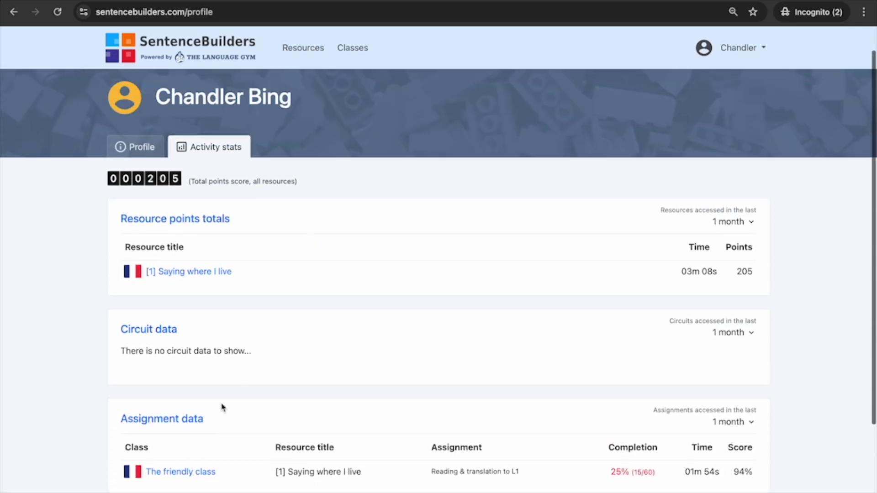
pyautogui.click(139, 149)
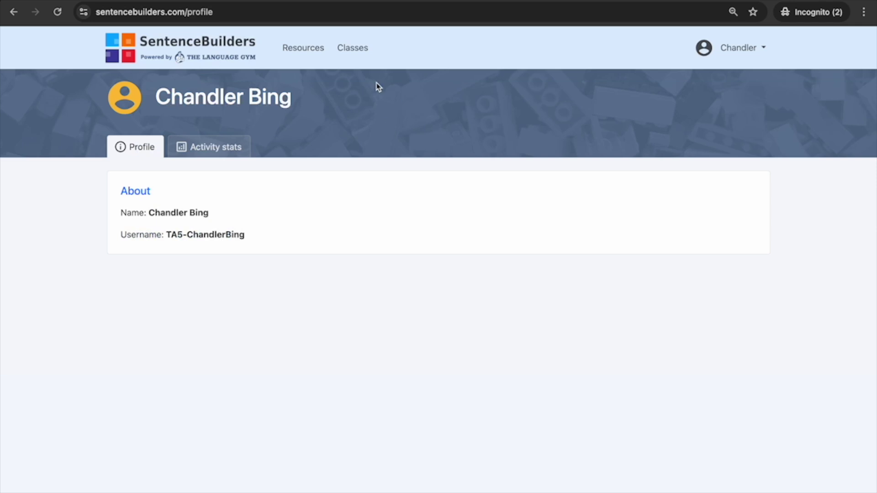
# Open The friendly class and look at its Translation to French assignment, closing it again.
pyautogui.click(352, 50)
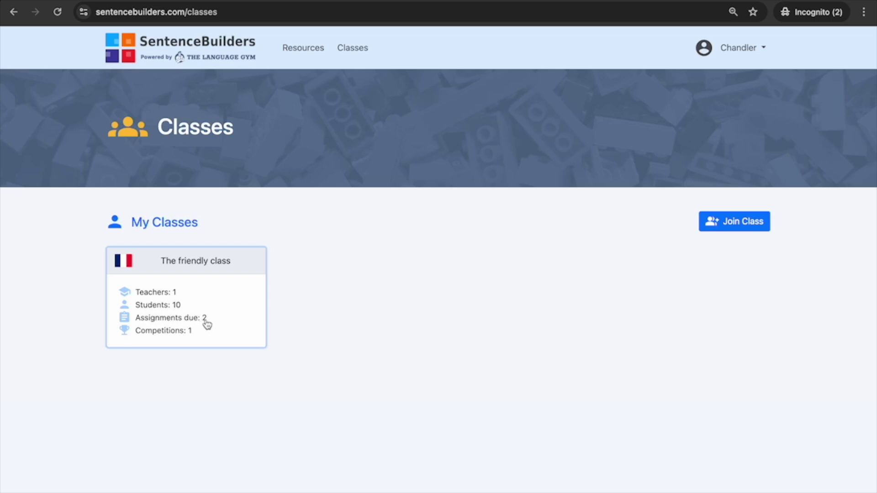
pyautogui.click(197, 301)
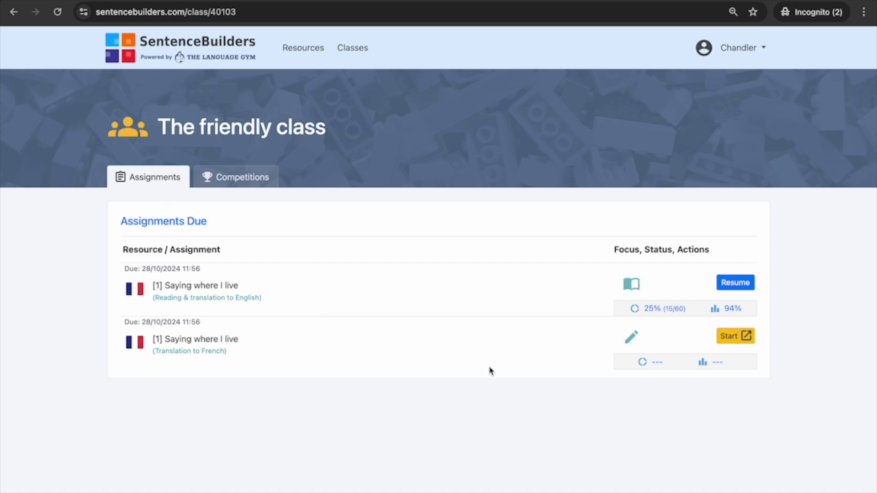
pyautogui.click(731, 340)
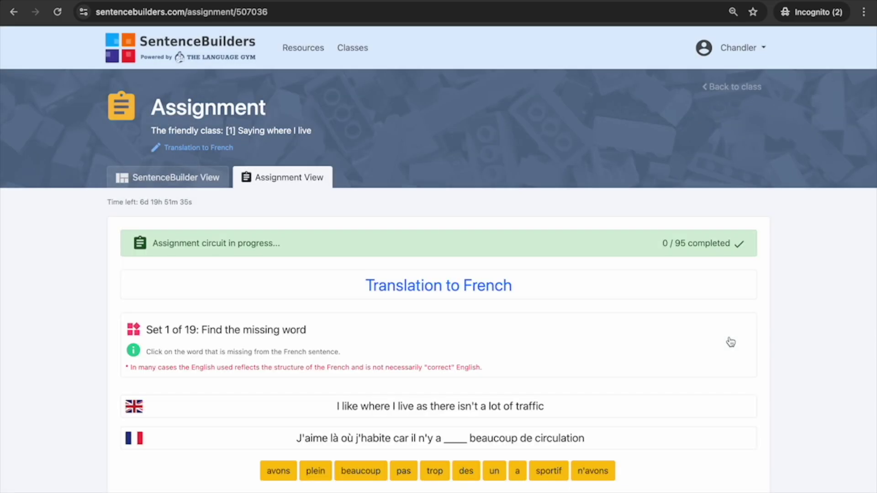
pyautogui.scroll(-1, 719, 369)
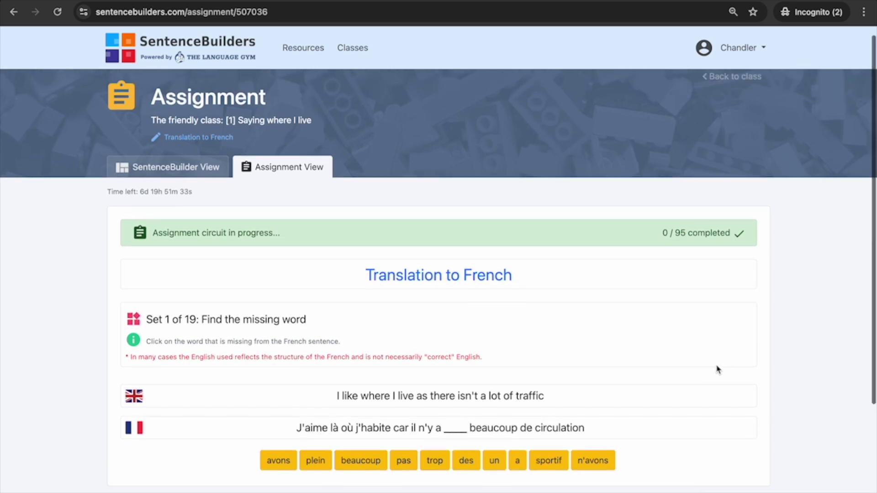
pyautogui.hotkey('ctrl', 'w')
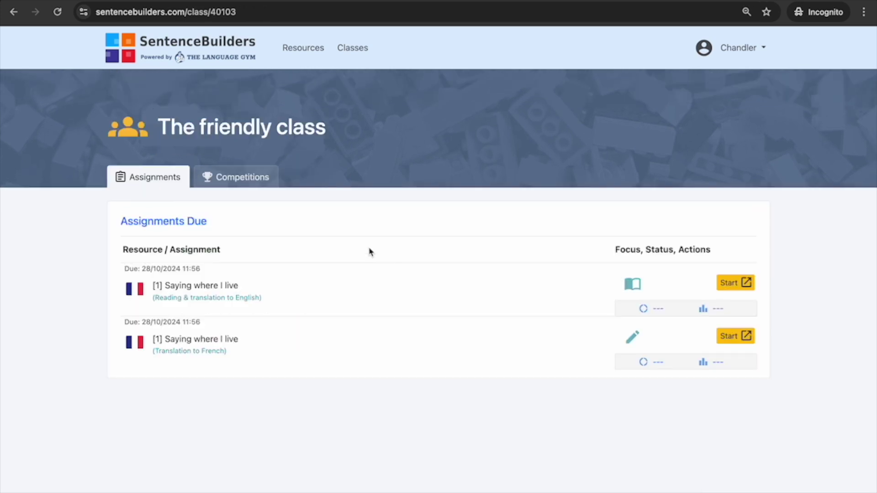
# Check the class's competitions, and start the Reading & translation to English assignment for Saying where I live.
pyautogui.click(239, 184)
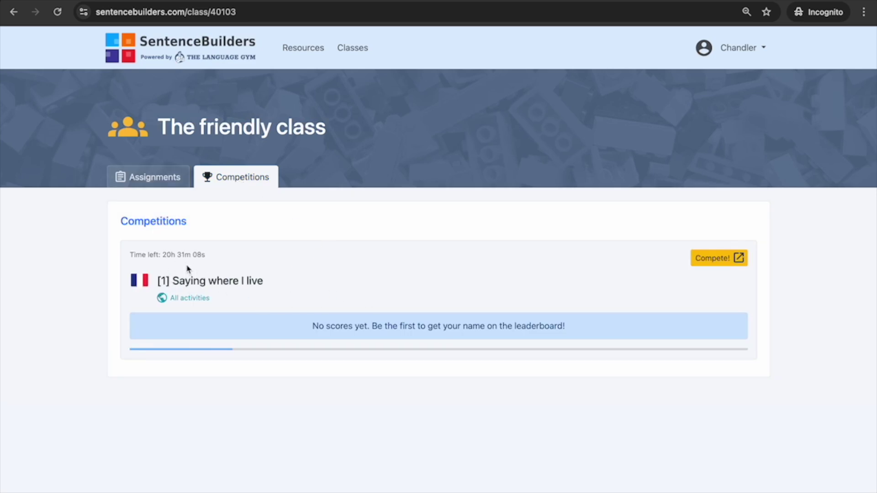
pyautogui.click(151, 183)
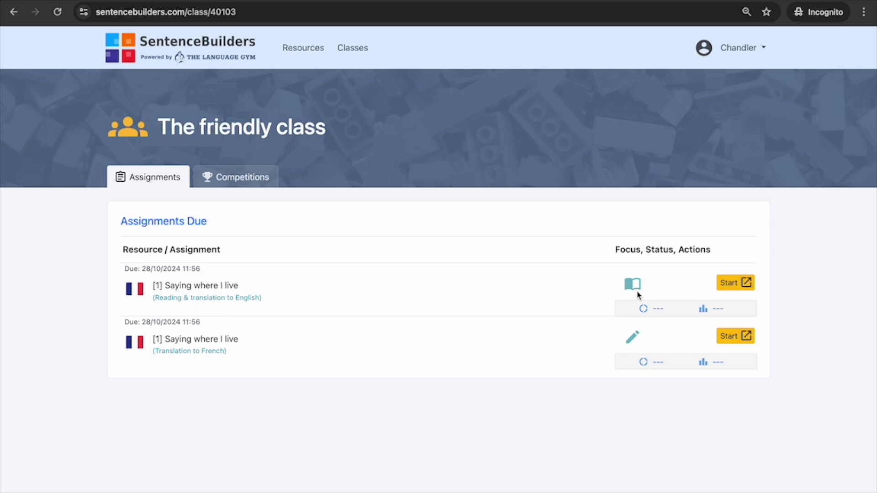
pyautogui.click(733, 288)
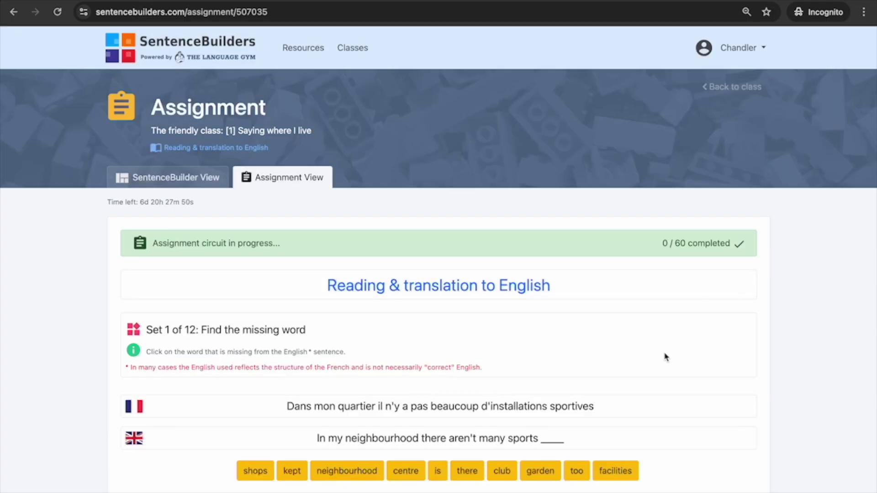
pyautogui.scroll(-1, 665, 357)
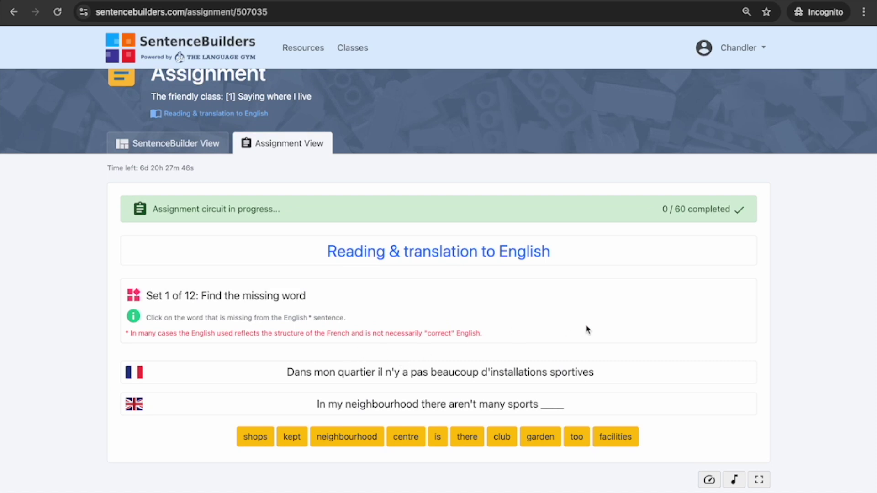
pyautogui.scroll(1, 588, 330)
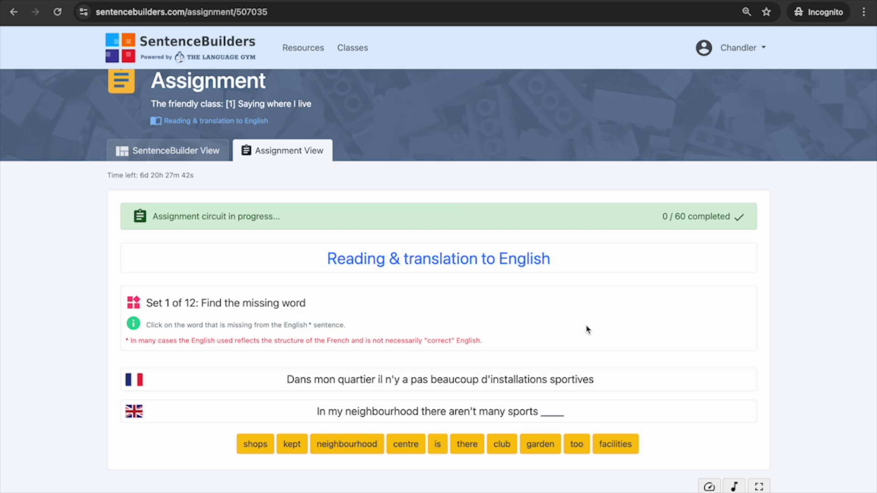
# Examine the assignment's SentenceBuilder table of French phrases and their English translations.
pyautogui.click(179, 152)
pyautogui.scroll(-2, 380, 314)
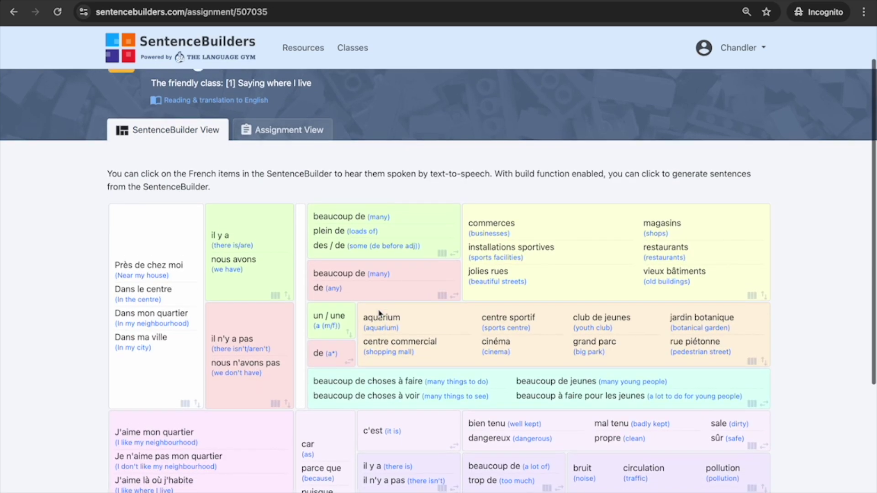
pyautogui.scroll(-1, 380, 314)
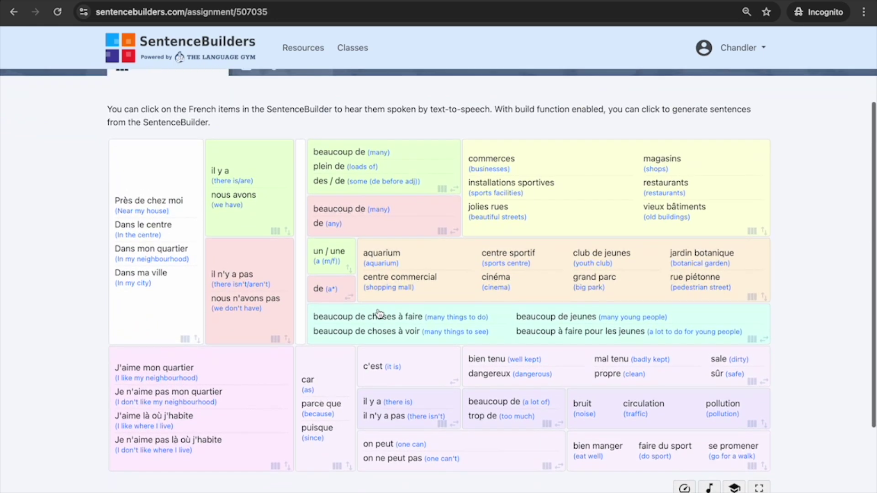
pyautogui.scroll(1, 379, 313)
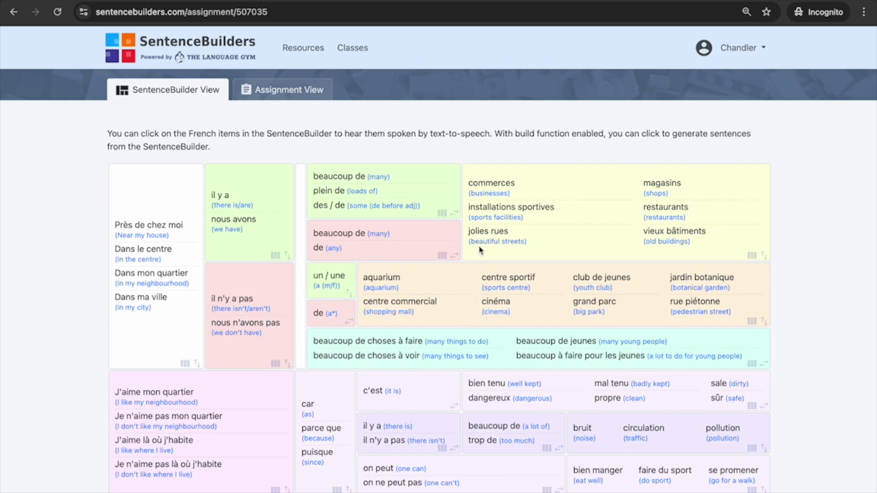
# Return to the assignment, complete the sports sentence with "facilities" and move on to the following sentence.
pyautogui.click(268, 87)
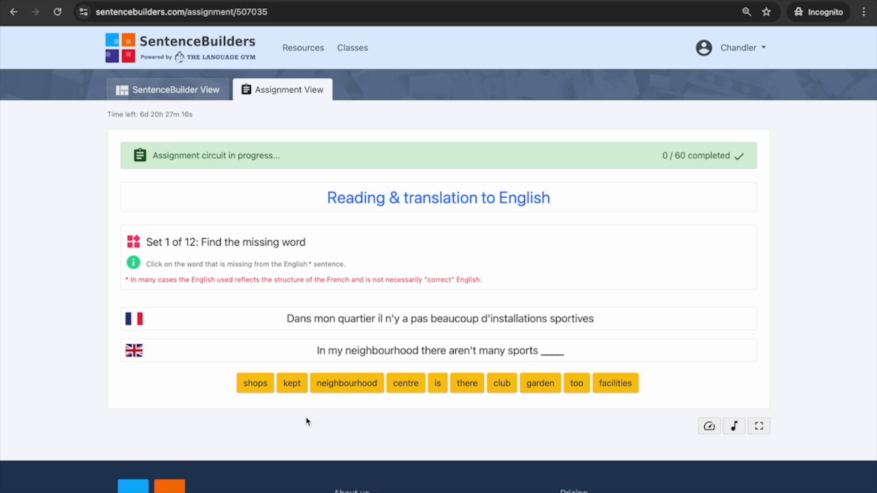
pyautogui.click(624, 387)
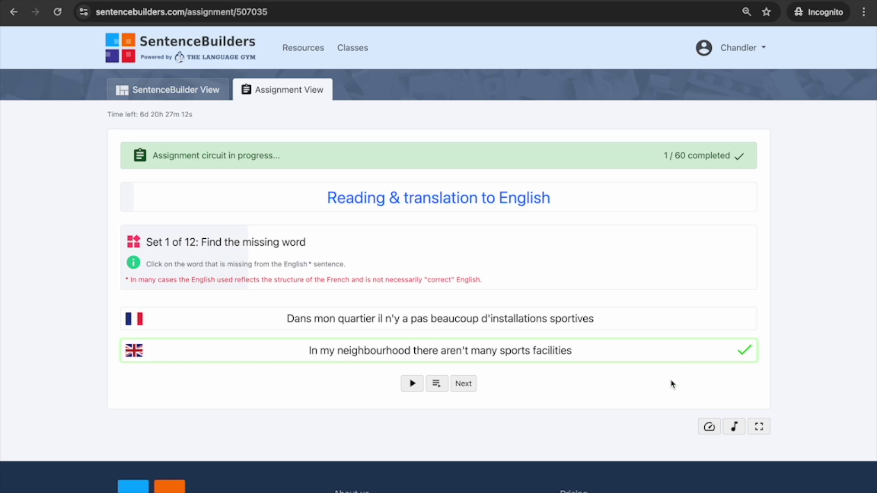
pyautogui.click(472, 390)
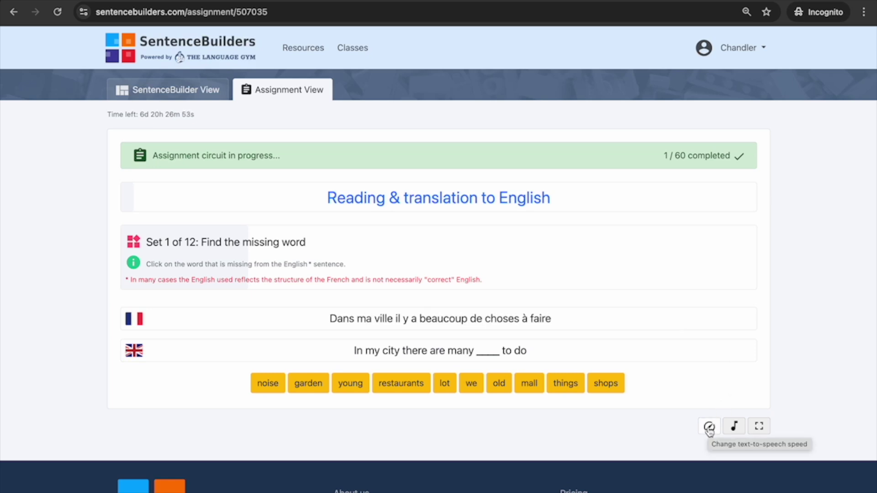
# Adjust the text-to-speech speed for the assignment.
pyautogui.click(710, 428)
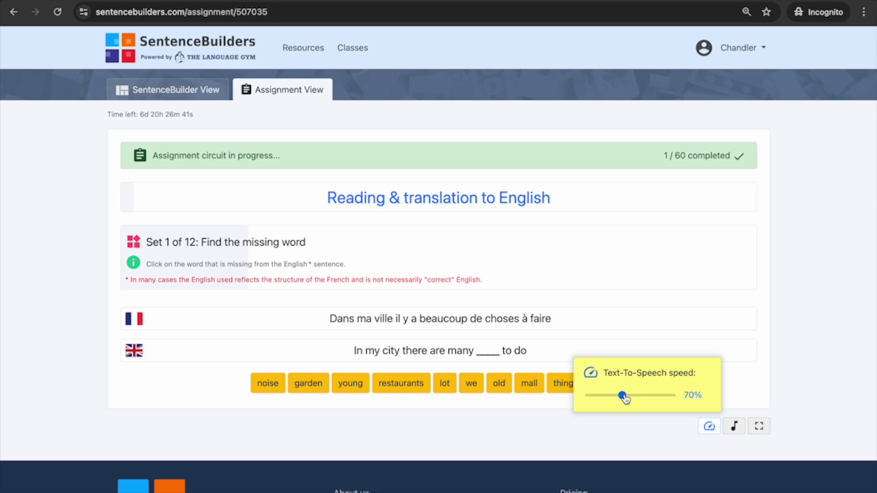
pyautogui.moveTo(625, 399)
pyautogui.mouseDown()
pyautogui.moveTo(610, 399)
pyautogui.moveTo(633, 400)
pyautogui.mouseUp()
pyautogui.click(709, 430)
# Review the assignment's sound options without changing them, and switch the activity to full screen.
pyautogui.click(735, 428)
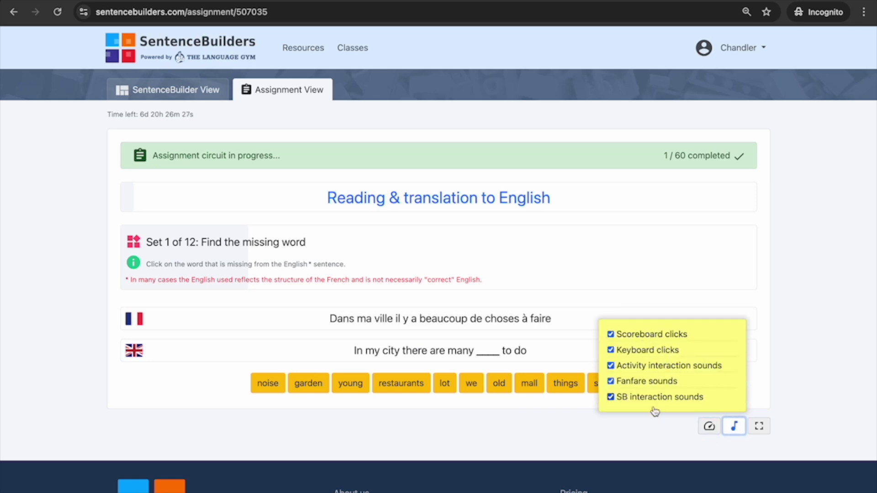
pyautogui.click(729, 432)
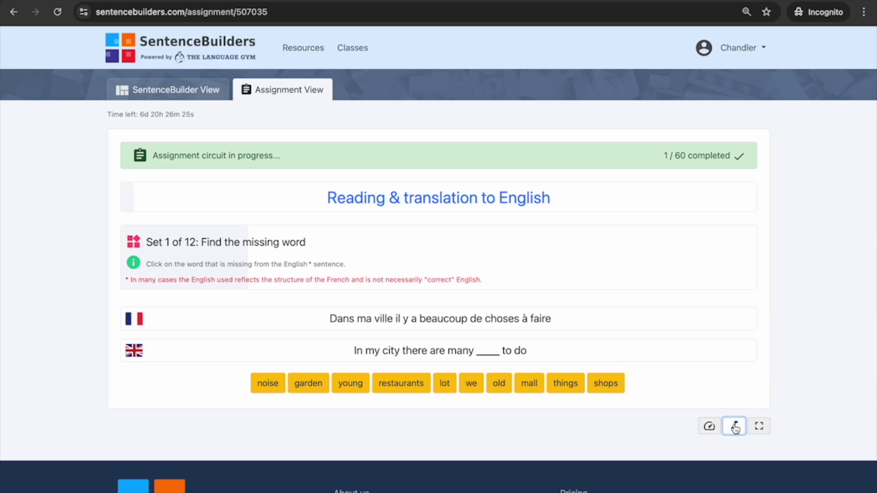
pyautogui.click(761, 429)
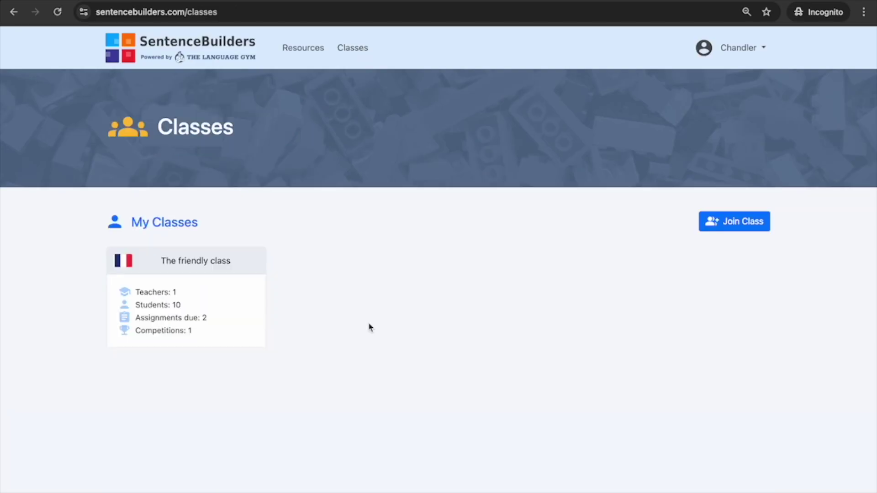
# Enter The friendly class's Saying where I live competition and look at its SentenceBuilder table.
pyautogui.click(196, 259)
pyautogui.click(243, 181)
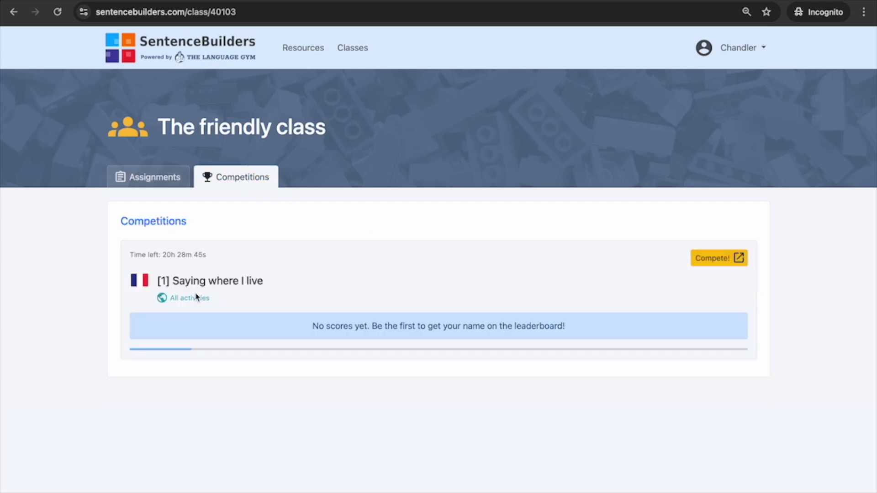
pyautogui.click(719, 258)
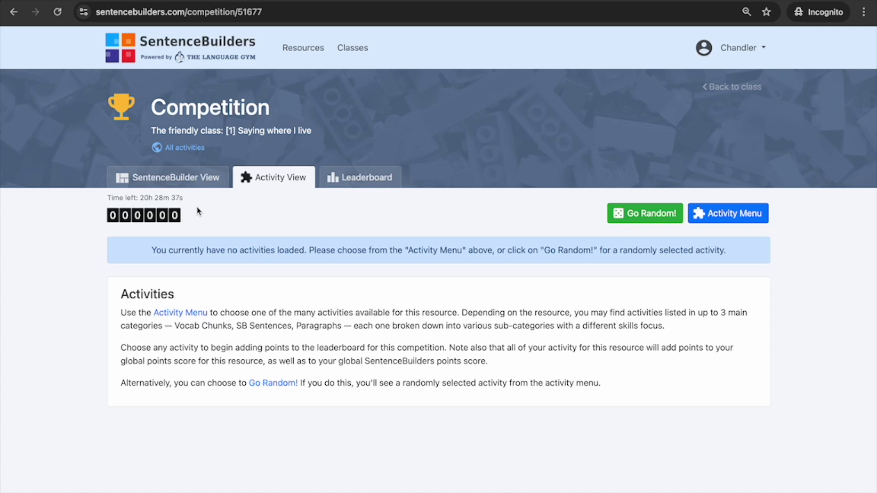
pyautogui.click(189, 181)
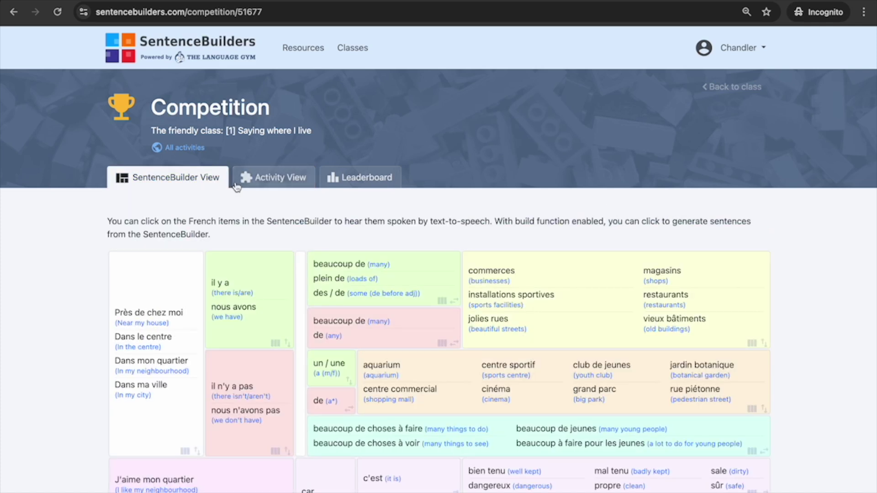
pyautogui.click(270, 182)
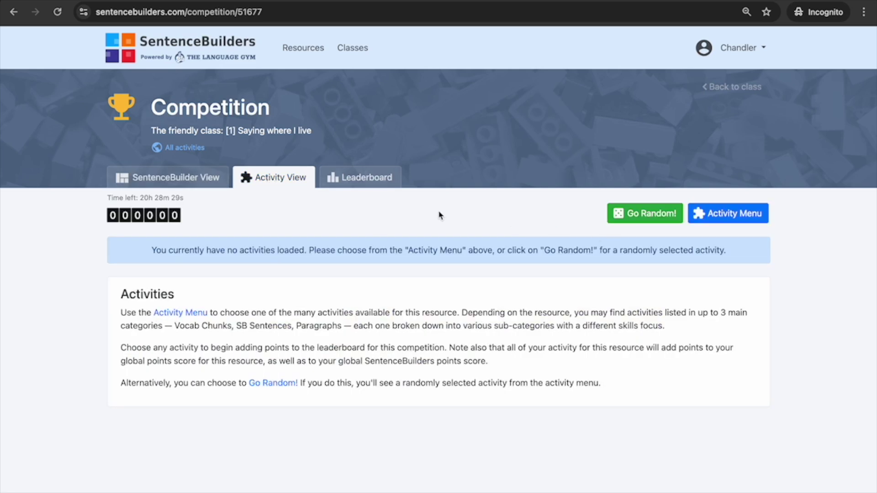
# Browse the competition's Vocab Chunks and SB Sentences activity categories, and view the leaderboard.
pyautogui.click(740, 216)
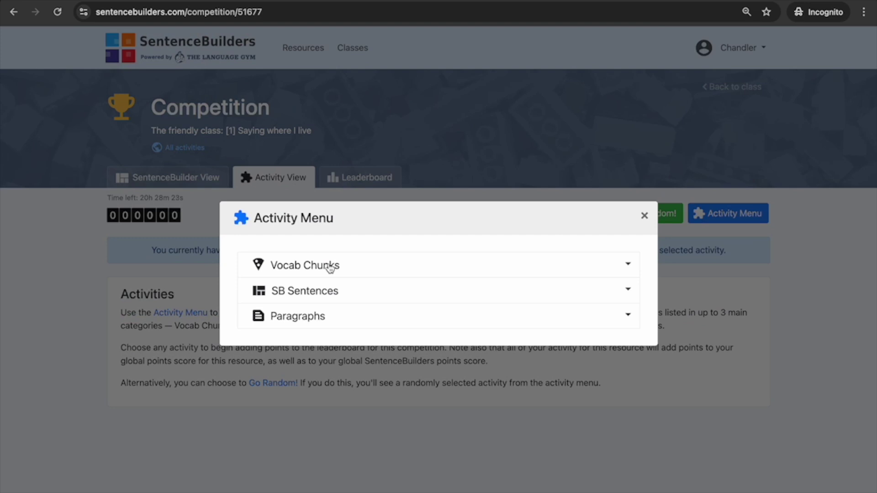
pyautogui.click(329, 269)
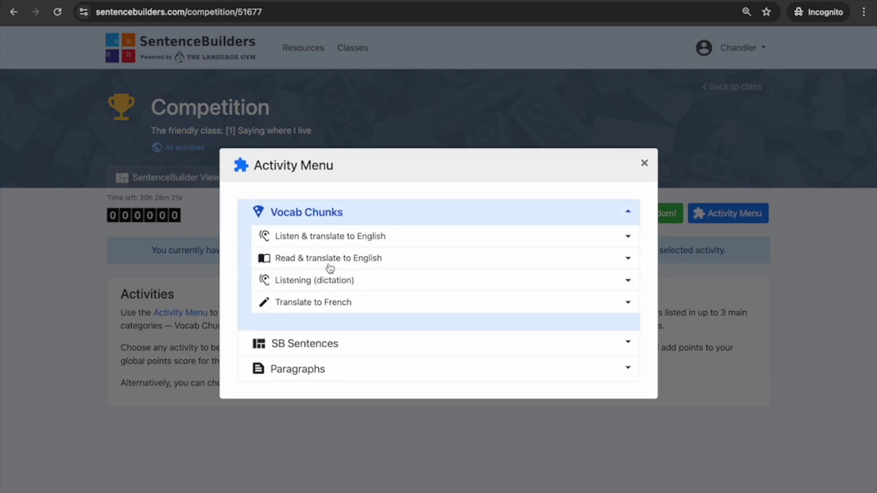
pyautogui.click(317, 349)
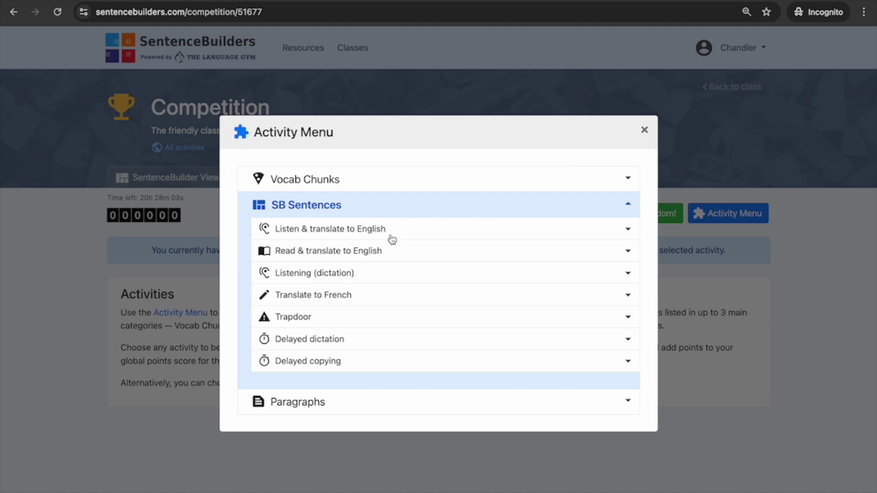
pyautogui.click(645, 130)
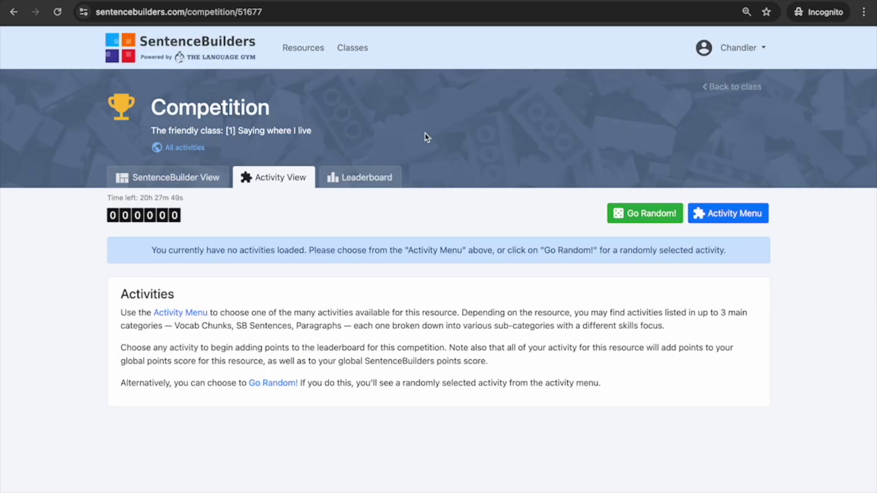
pyautogui.click(378, 179)
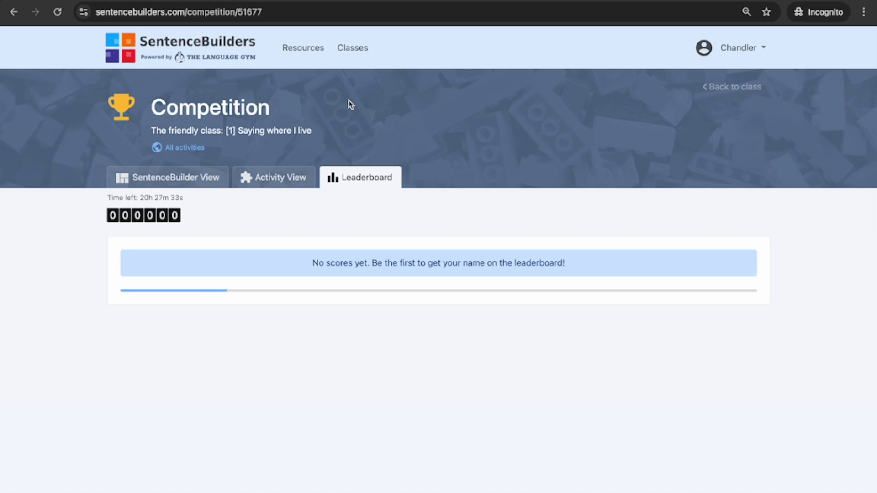
# Go to the Resources page and look through the languages offered under SB Premium resources.
pyautogui.click(307, 51)
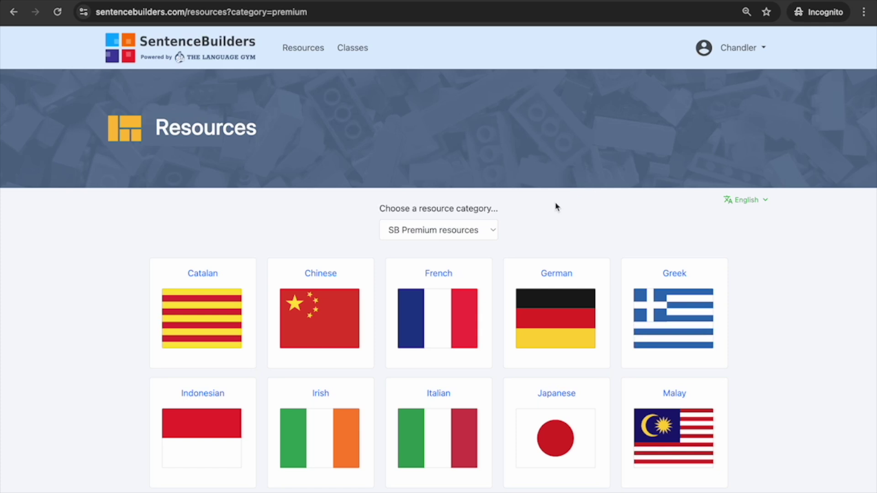
pyautogui.scroll(-1, 562, 252)
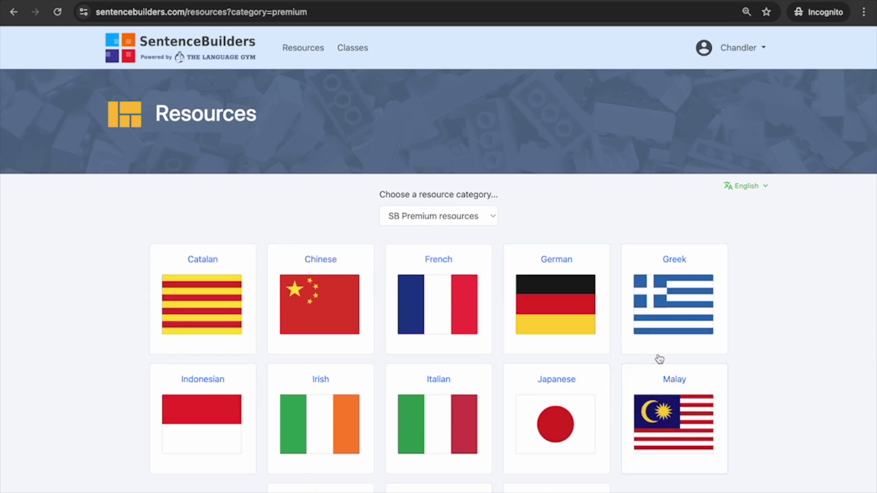
pyautogui.scroll(-3, 797, 338)
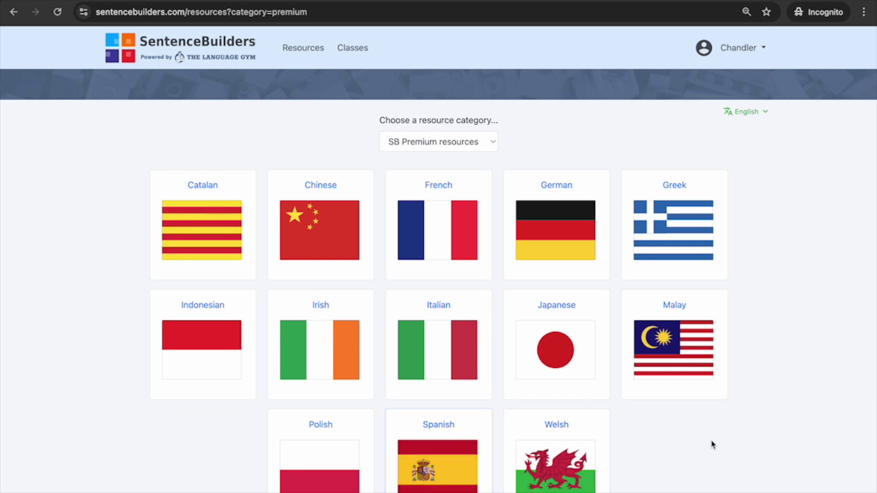
pyautogui.scroll(3, 813, 461)
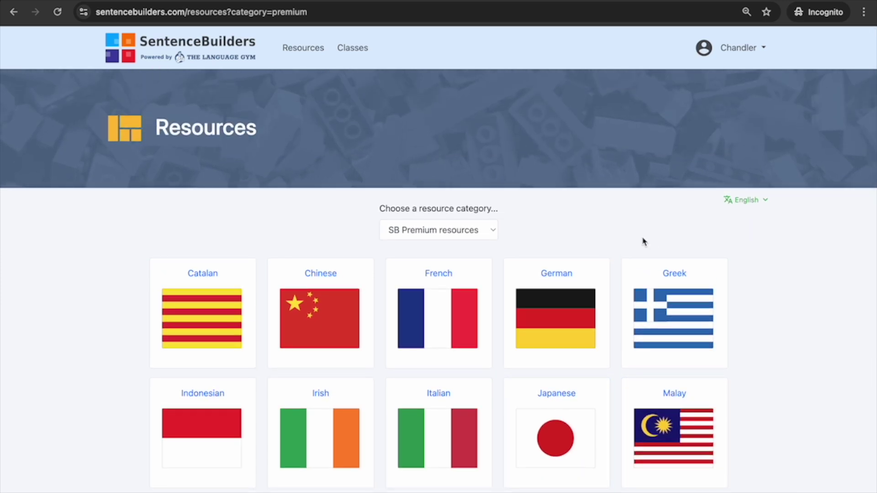
# Browse the French resources under My teachers' resources, then under My school resources.
pyautogui.click(495, 232)
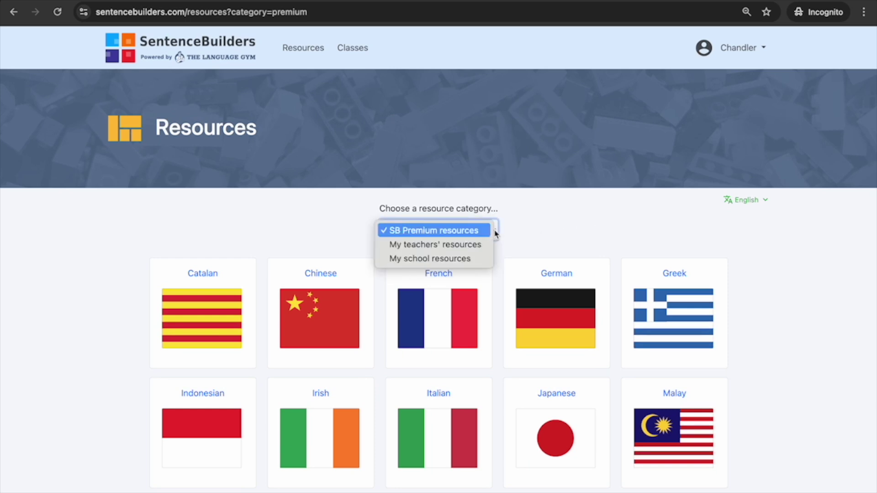
pyautogui.click(459, 245)
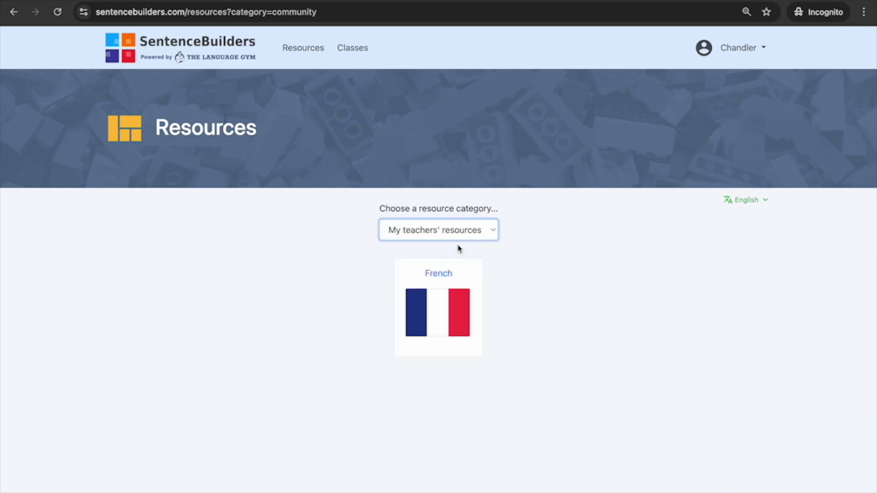
pyautogui.click(442, 309)
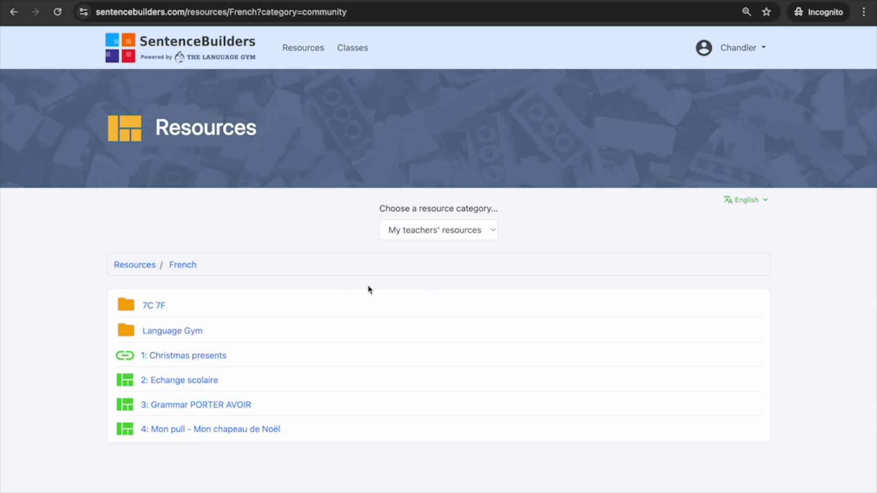
pyautogui.click(430, 233)
pyautogui.click(430, 244)
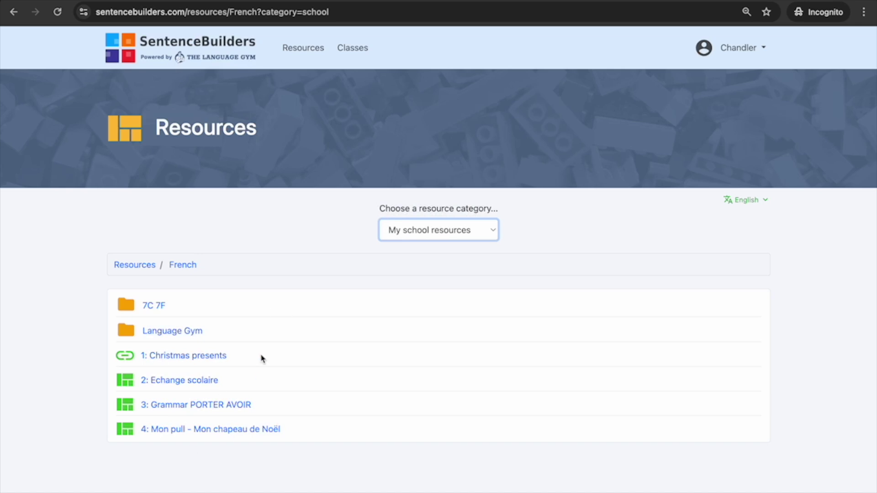
# From the SB Premium French resources, open [6] Saying where I live in Language Gym's TRILOGY - Part 2 folder.
pyautogui.click(490, 233)
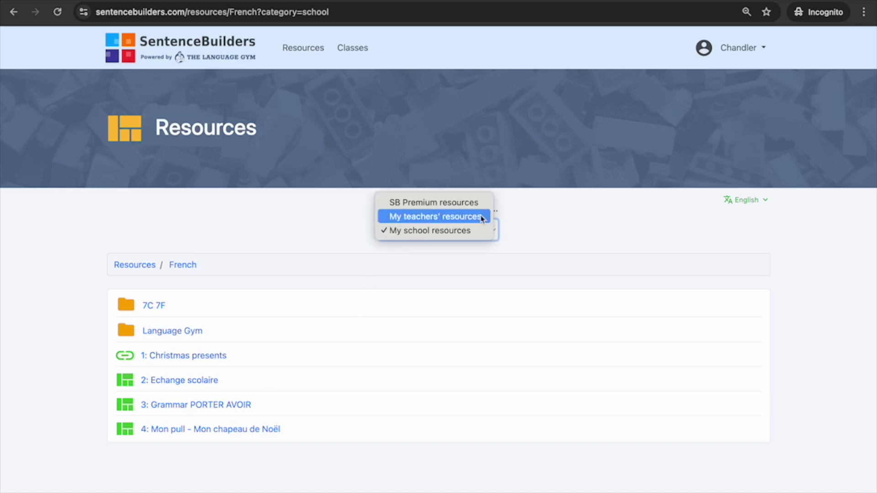
pyautogui.click(474, 203)
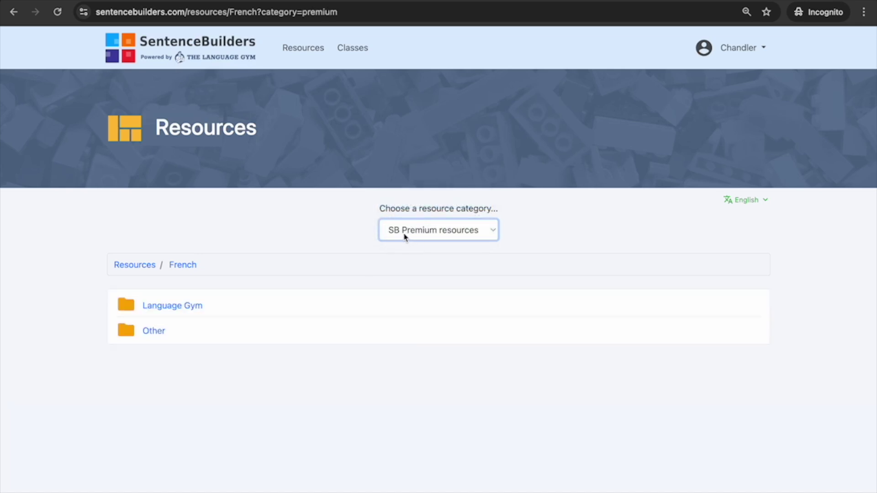
pyautogui.click(188, 308)
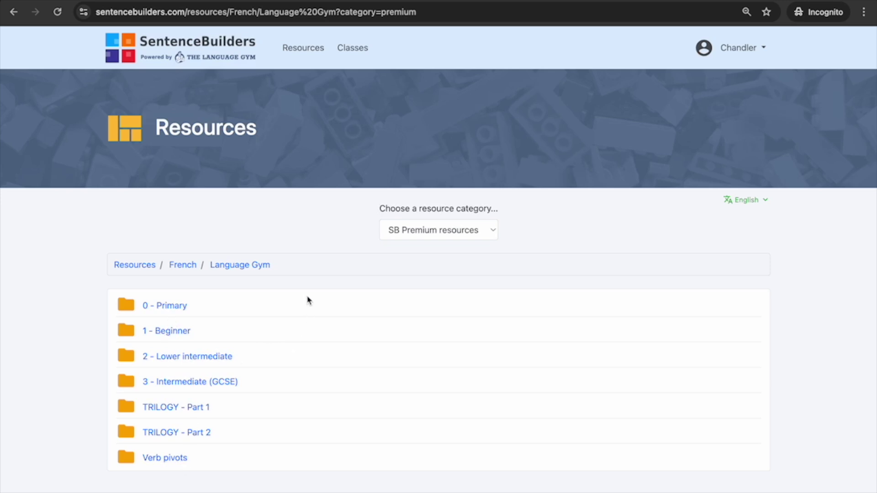
pyautogui.click(199, 435)
pyautogui.scroll(-2, 391, 405)
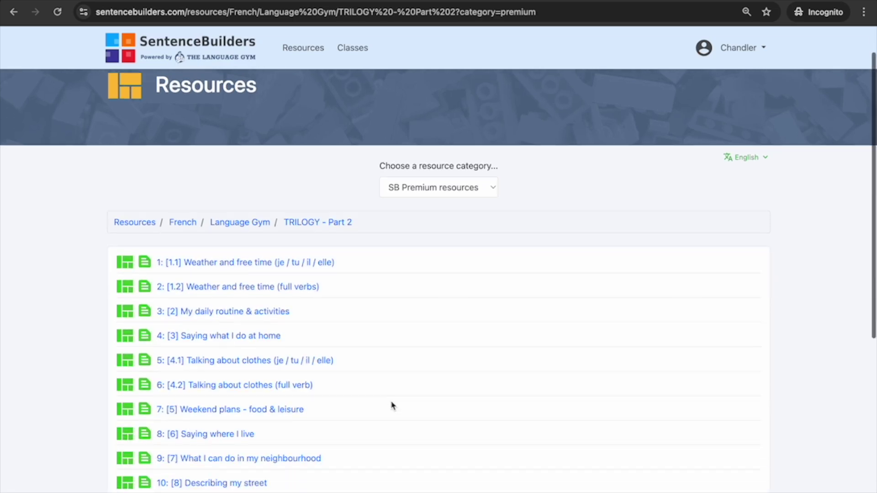
pyautogui.scroll(-1, 392, 405)
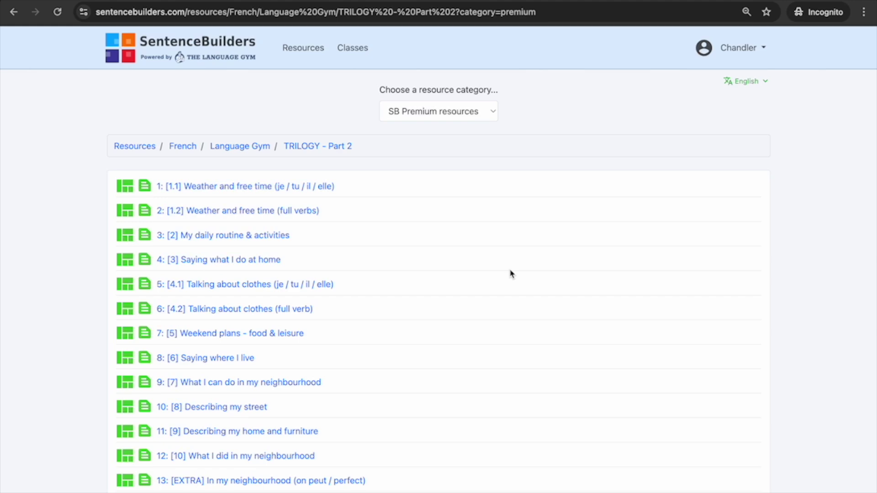
pyautogui.click(241, 358)
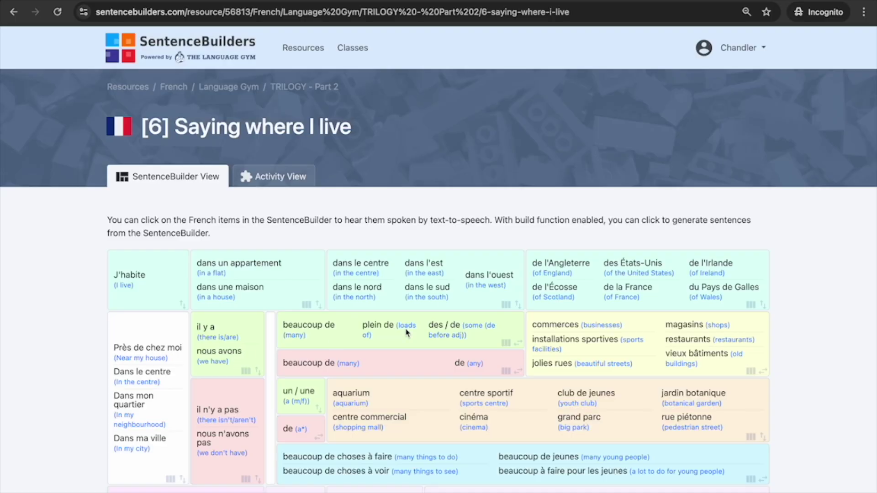
# Look over the whole Saying where I live SentenceBuilder table, and view its print preview without printing.
pyautogui.scroll(-3, 408, 333)
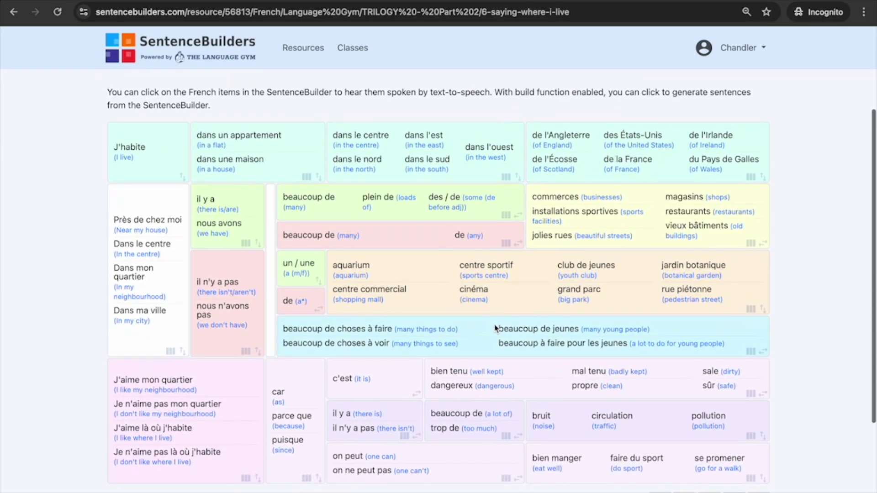
pyautogui.scroll(1, 495, 328)
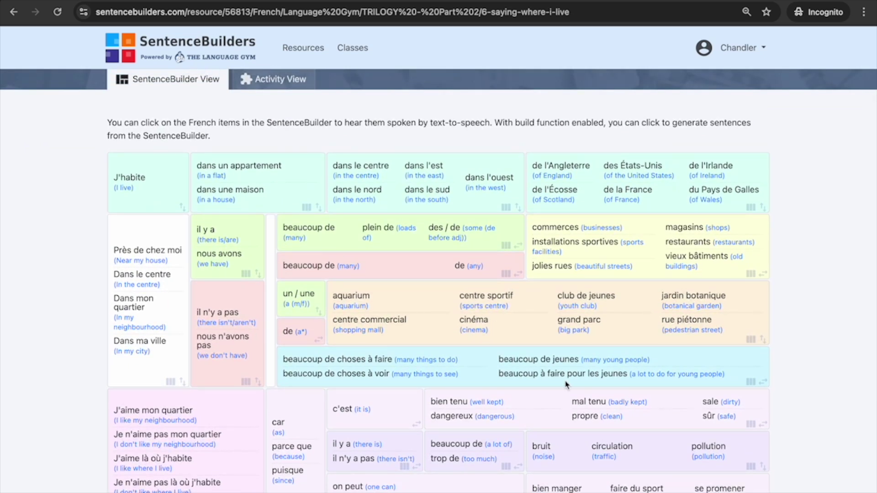
pyautogui.scroll(-3, 565, 385)
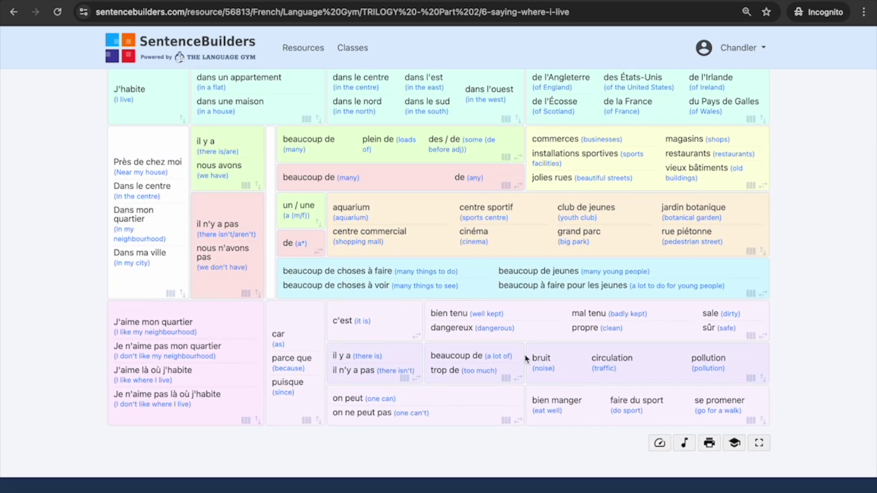
pyautogui.scroll(3, 525, 359)
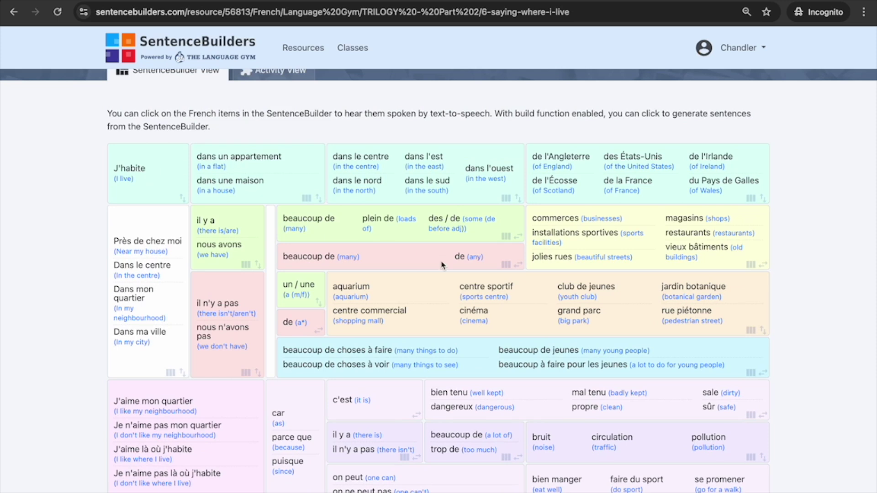
pyautogui.scroll(-2, 442, 265)
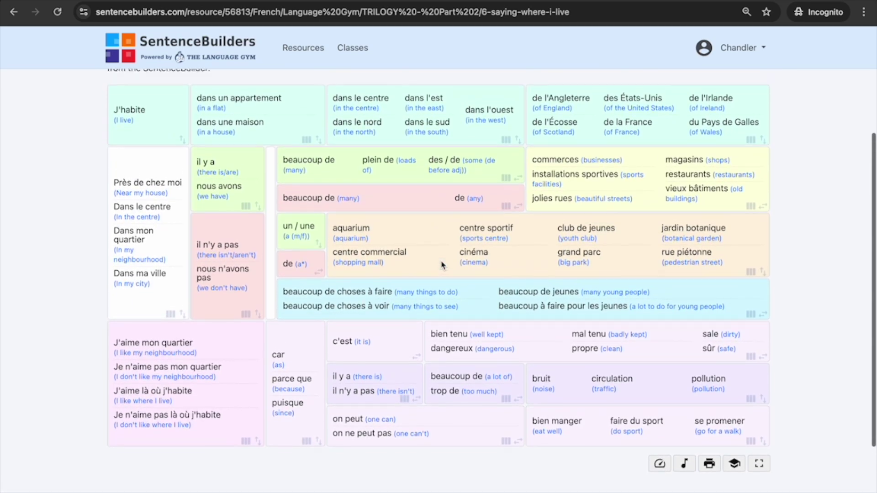
pyautogui.scroll(1, 442, 265)
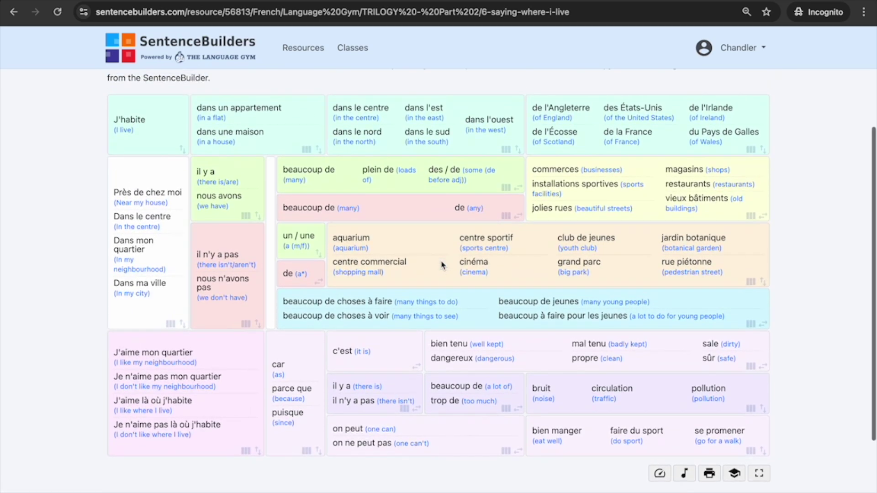
pyautogui.click(711, 474)
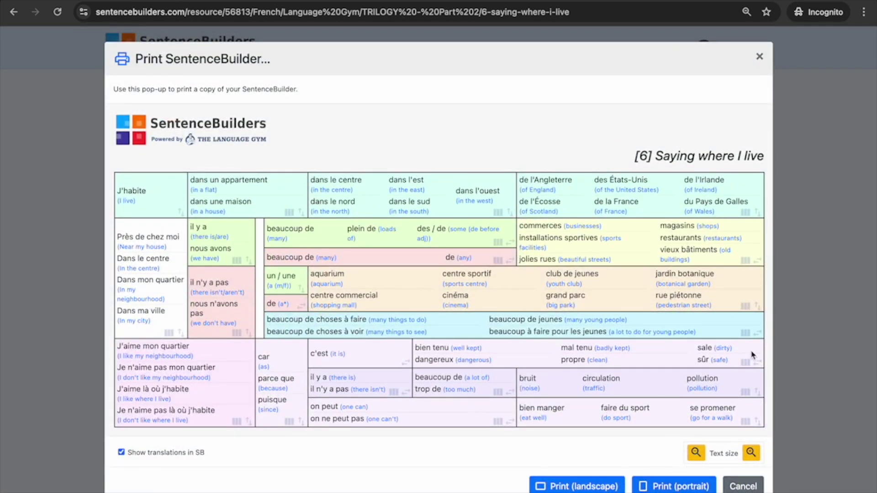
pyautogui.click(760, 56)
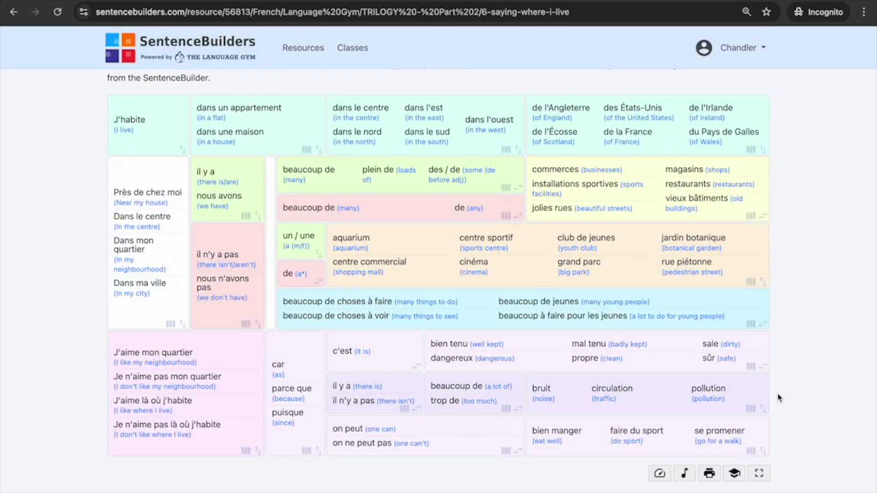
# Review the table's prompt, build and display options, and check its sound options without changing anything.
pyautogui.click(735, 474)
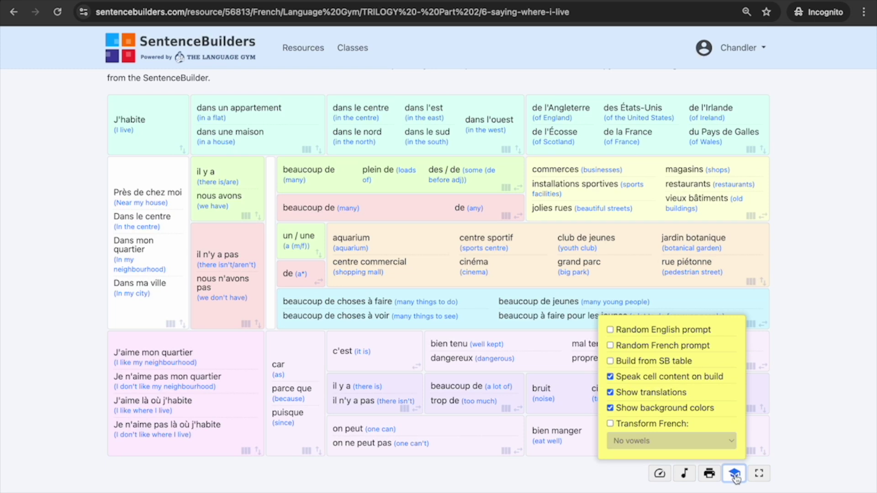
pyautogui.click(735, 477)
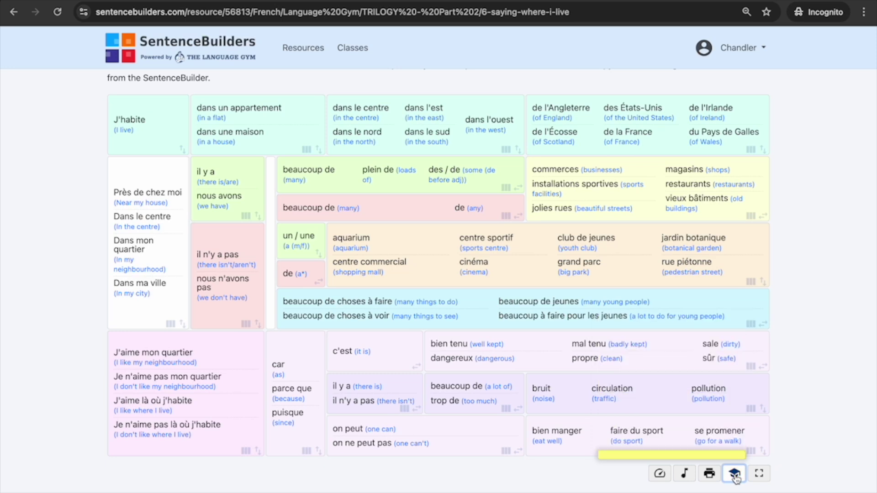
pyautogui.click(687, 476)
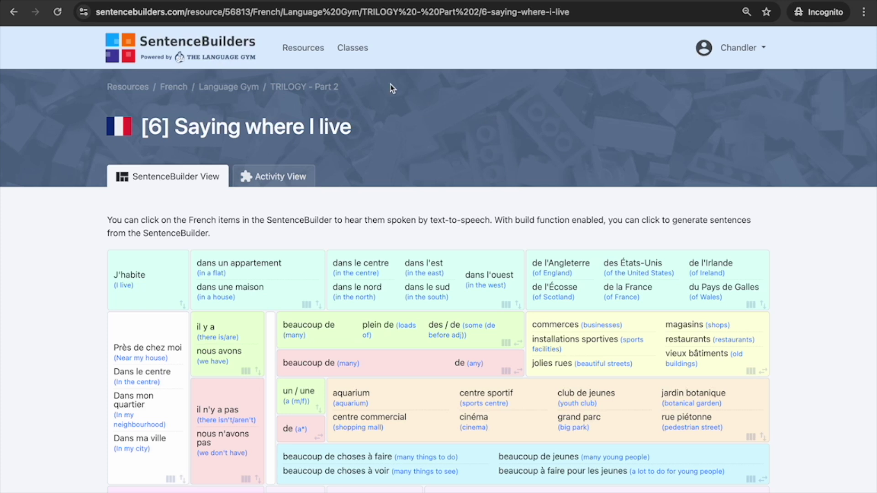
# Join an additional class from the Classes page by entering its class code and class password.
pyautogui.click(352, 47)
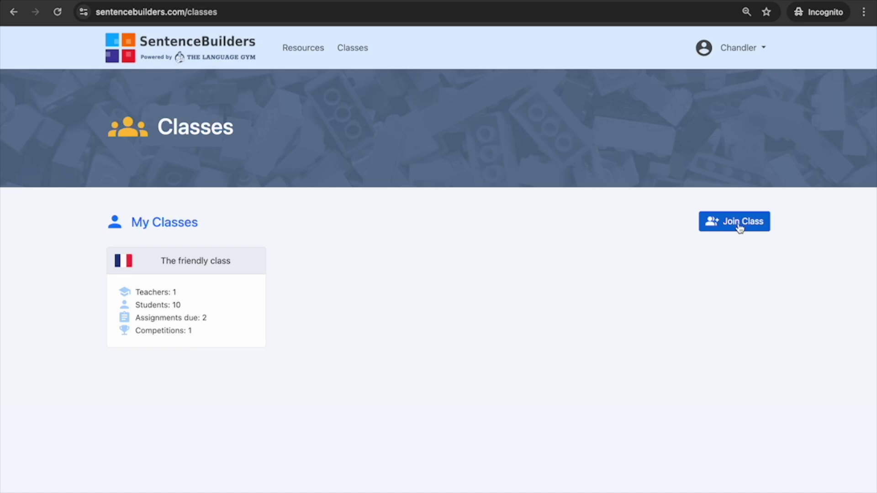
pyautogui.click(741, 227)
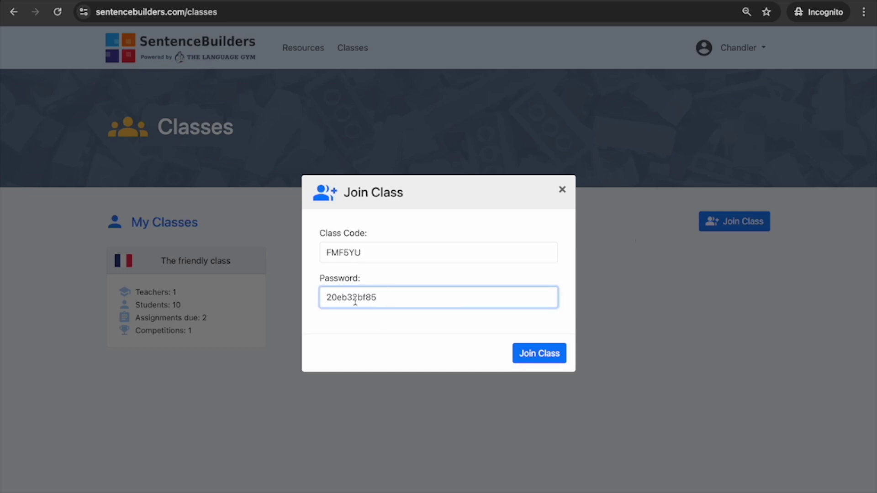
pyautogui.click(533, 356)
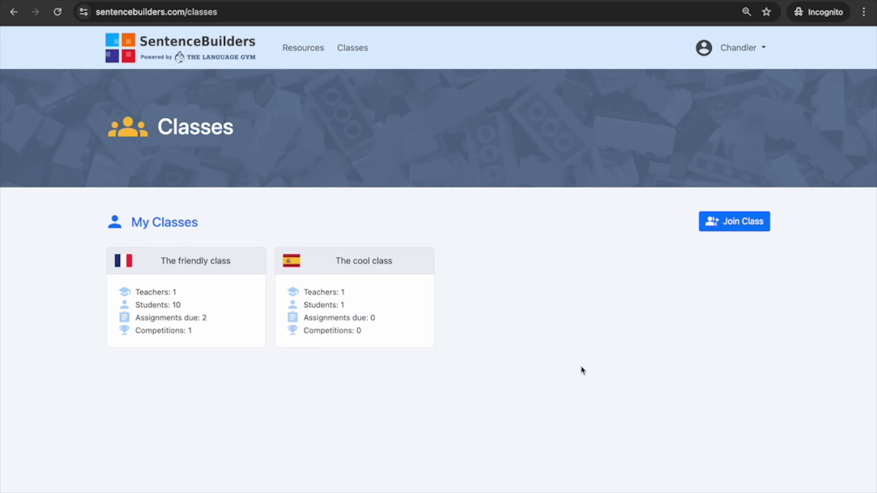